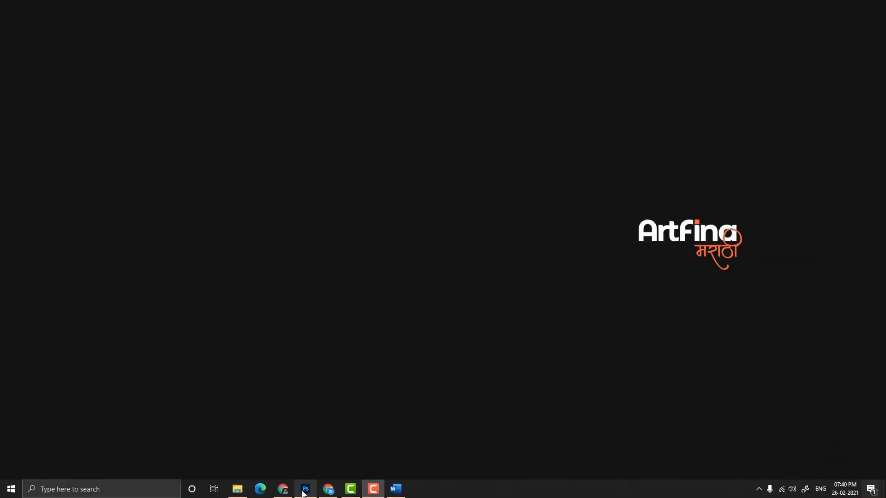
Step: Browse DaFont's recently added fonts in Chrome, then move on to the Font Squirrel site
click(283, 489)
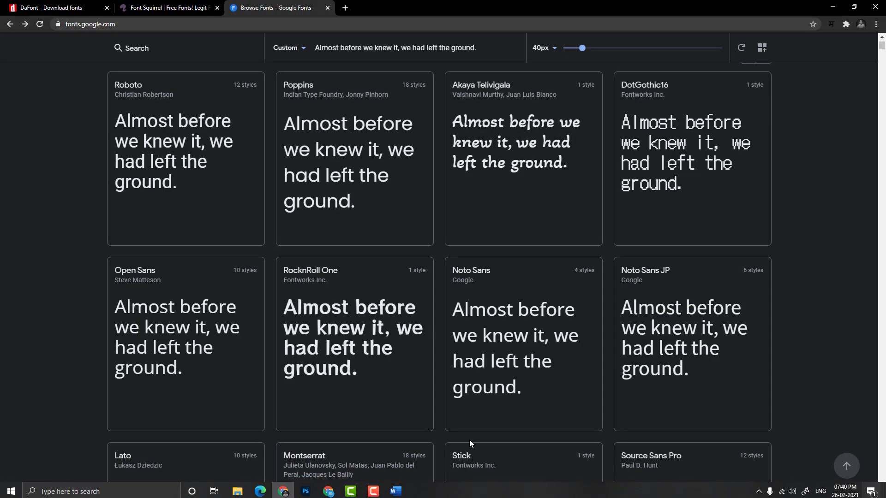
click(60, 8)
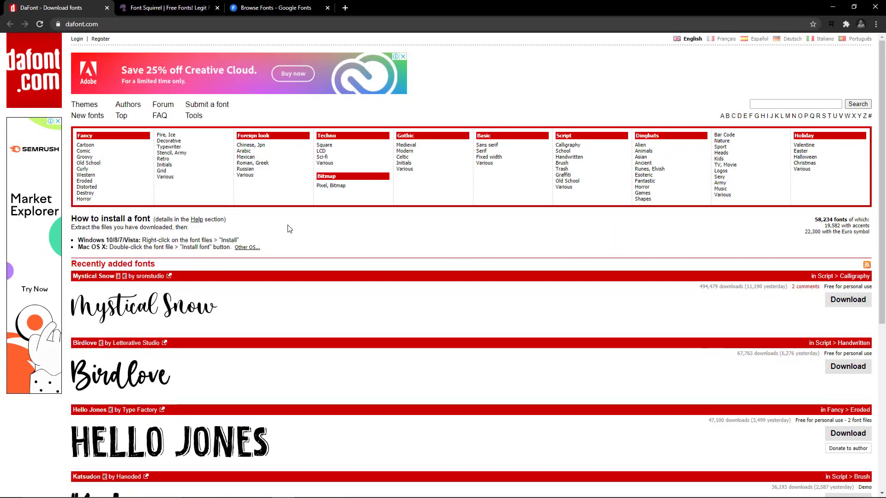
scroll(289, 229, down, 1)
scroll(289, 229, down, 5)
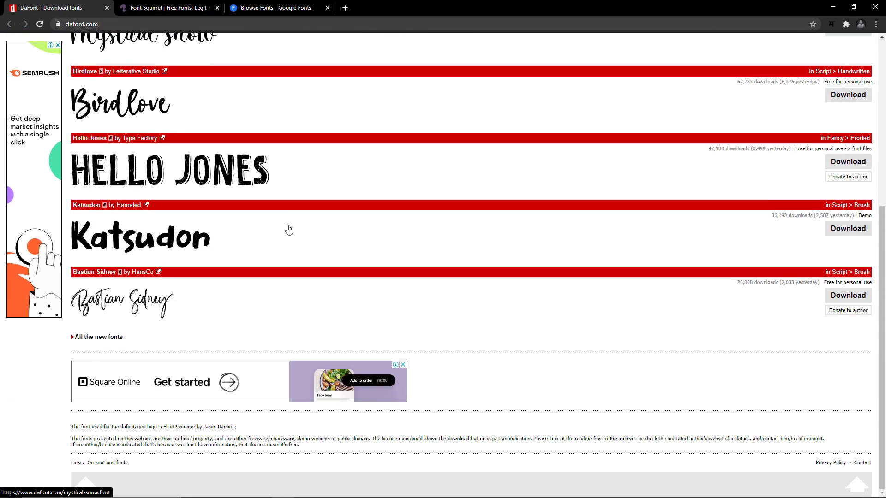
scroll(289, 229, up, 6)
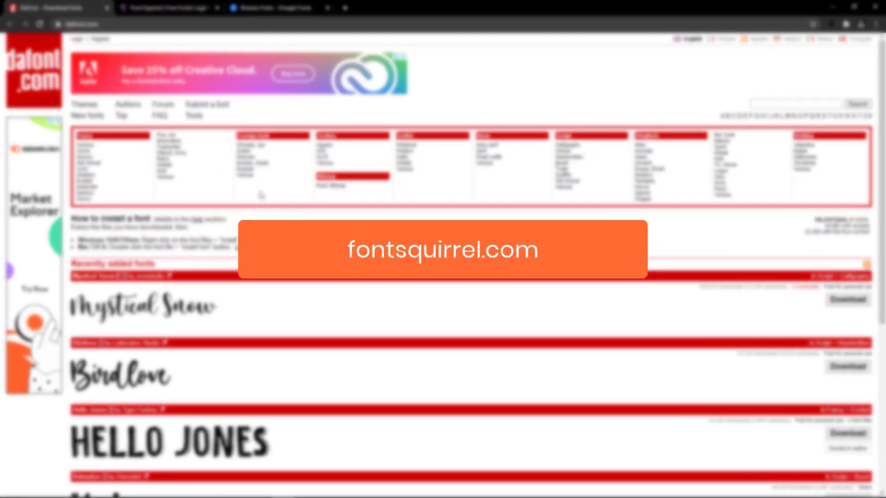
click(193, 5)
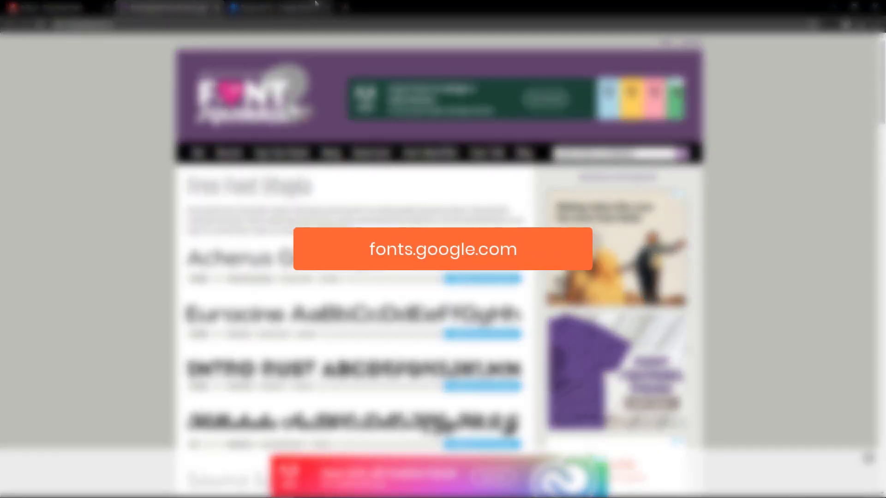
Step: Return to the Google Fonts catalogue and open the RocknRoll One font page
click(317, 5)
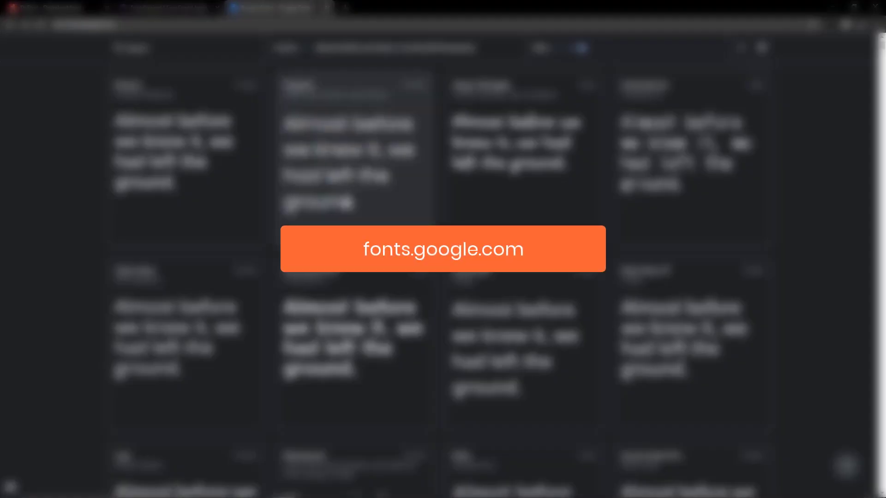
scroll(347, 203, up, 2)
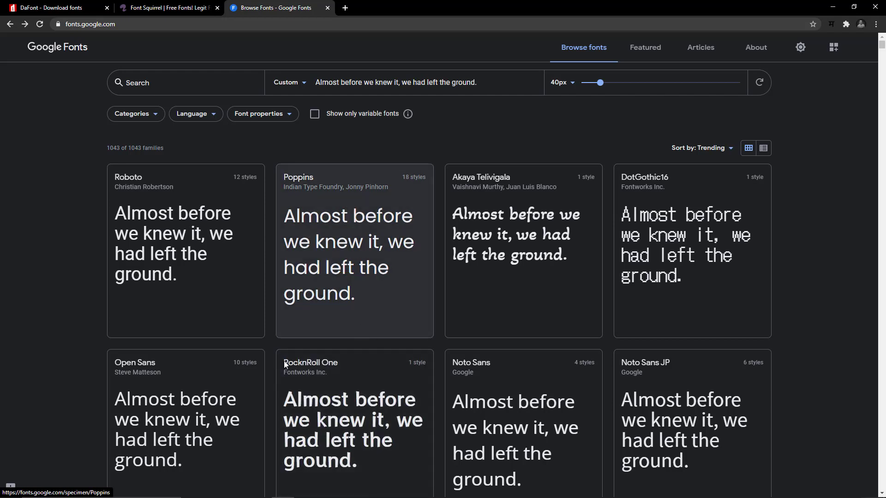
scroll(386, 362, down, 1)
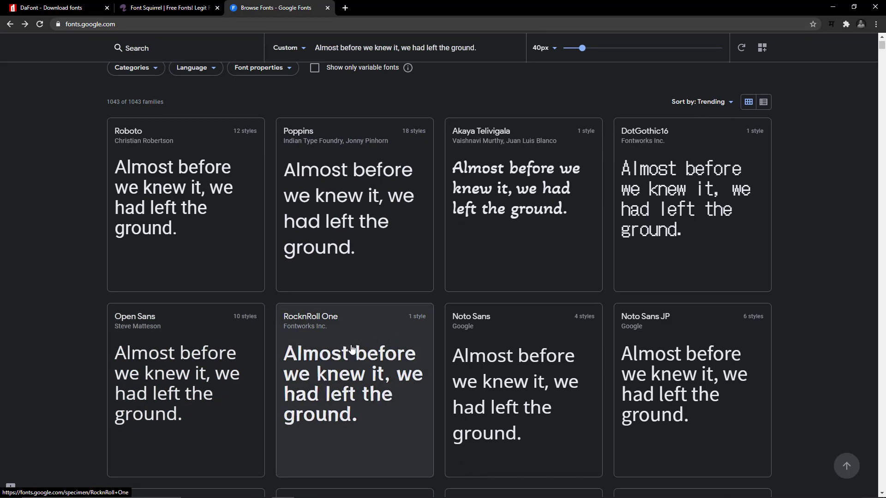
click(351, 349)
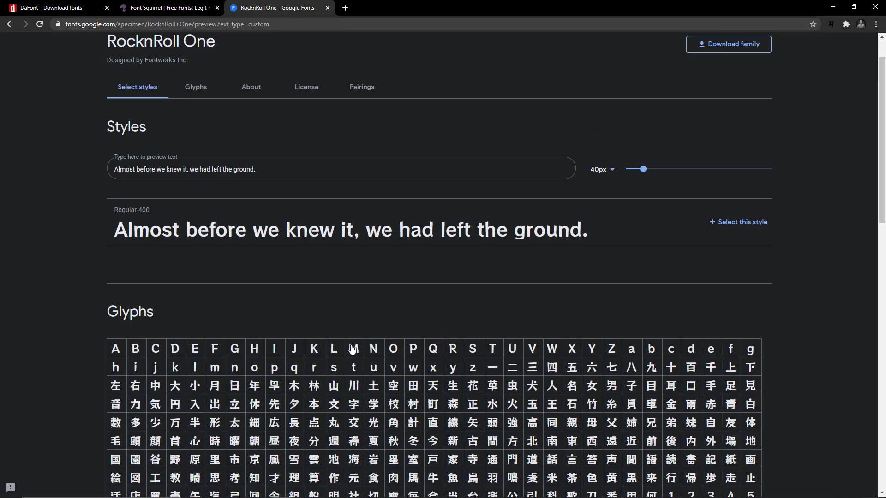
Step: Download the RocknRoll One family as RocknRoll_One.zip and open the archive in WinRAR
scroll(638, 215, up, 1)
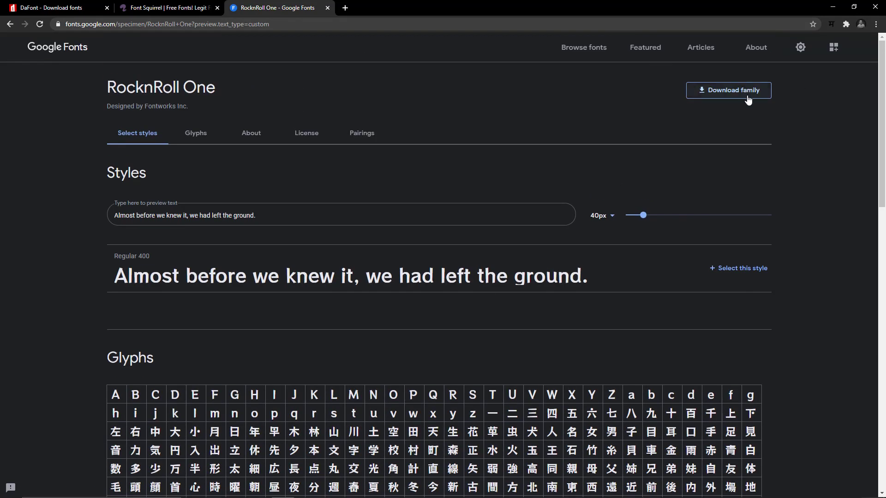
click(722, 95)
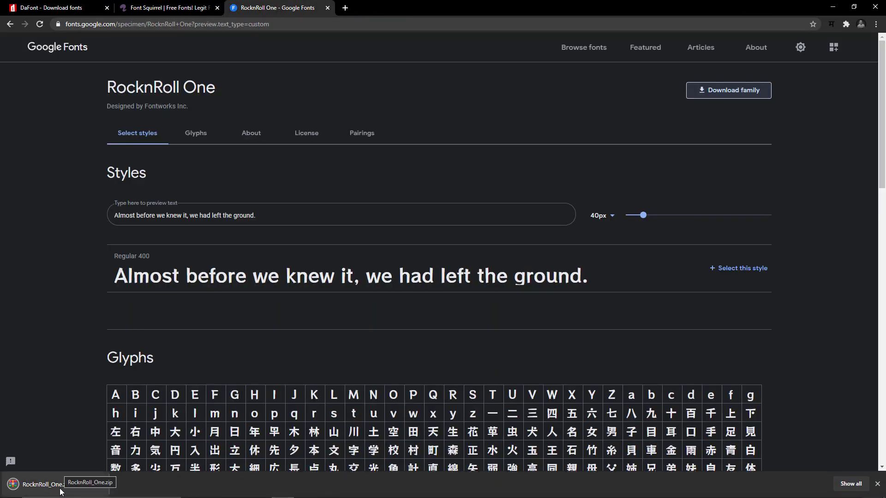
scroll(265, 375, down, 7)
click(137, 71)
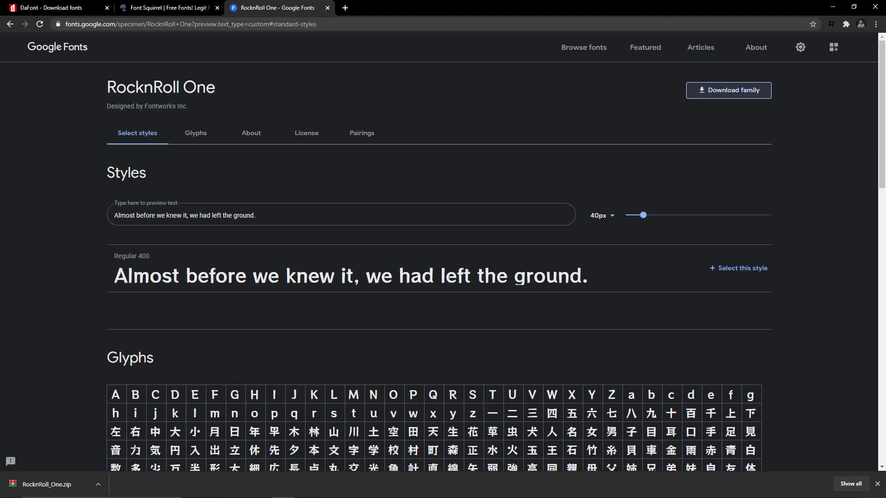
click(78, 488)
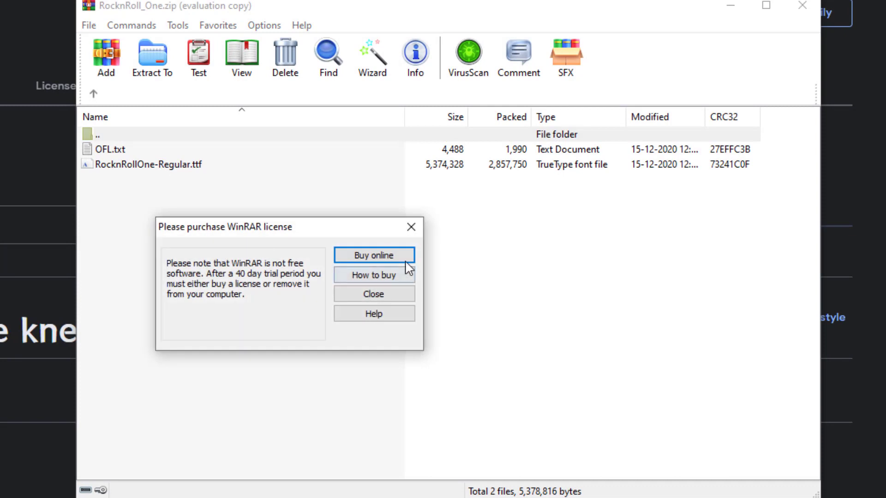
Step: Extract RocknRollOne-Regular.ttf from the WinRAR archive into the Desktop video folder
click(416, 231)
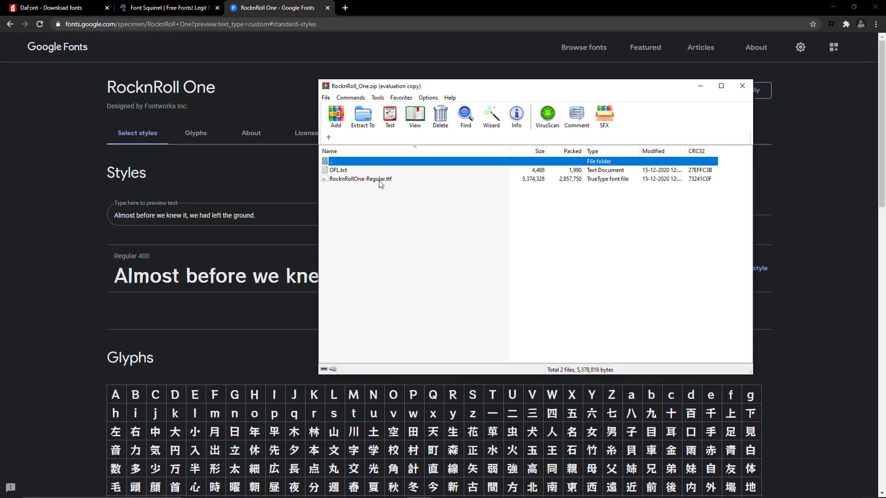
drag(374, 179, 378, 322)
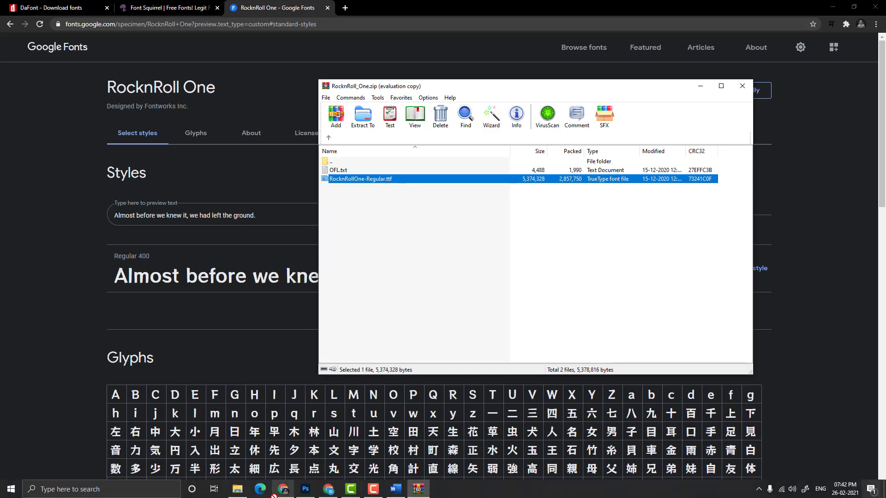
drag(379, 322, 226, 137)
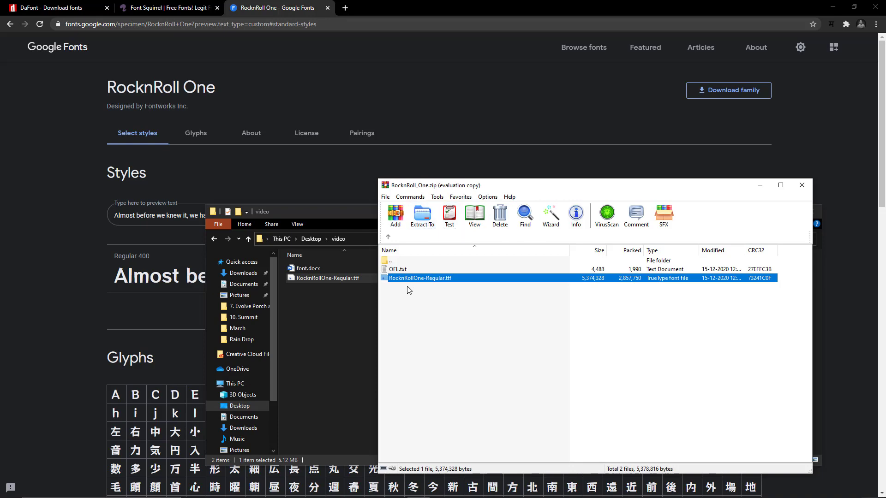
click(423, 215)
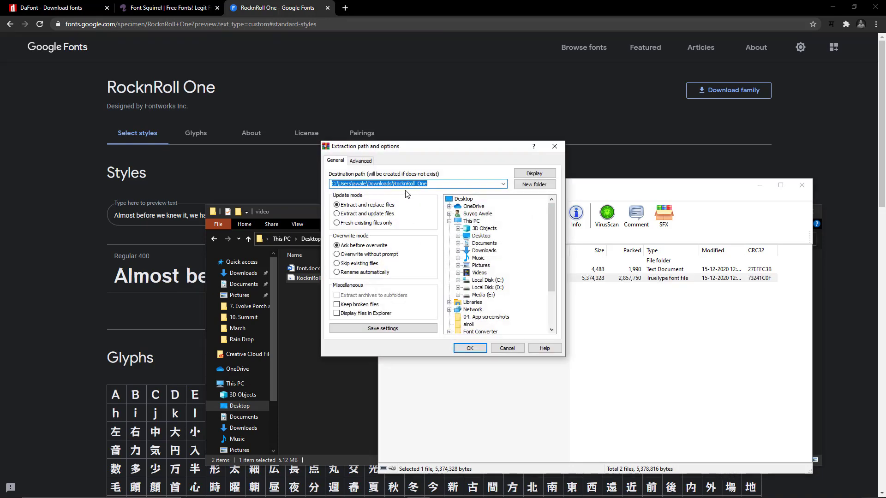
click(453, 184)
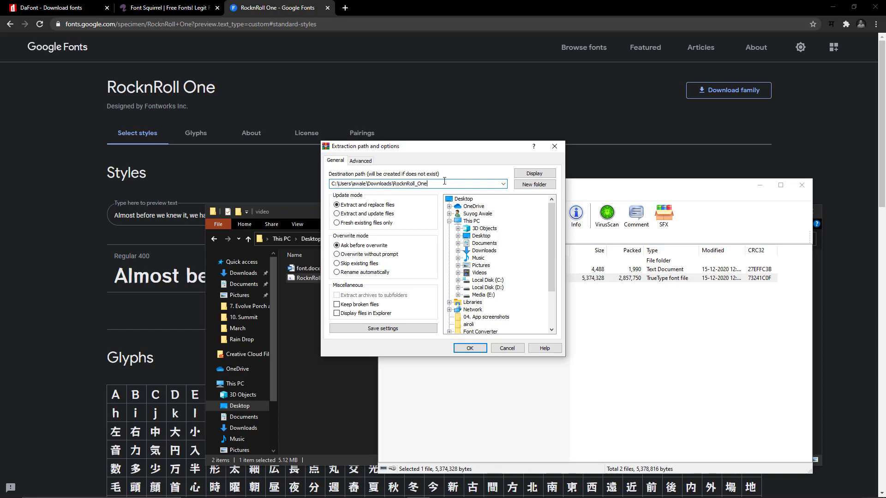
key(Return)
click(351, 308)
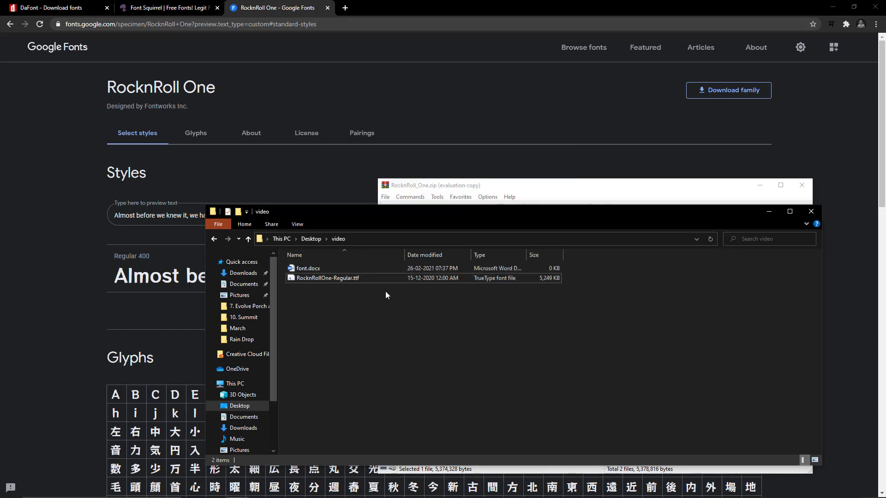
Step: Install the RocknRoll One Regular font, replacing the already installed copy
right_click(354, 277)
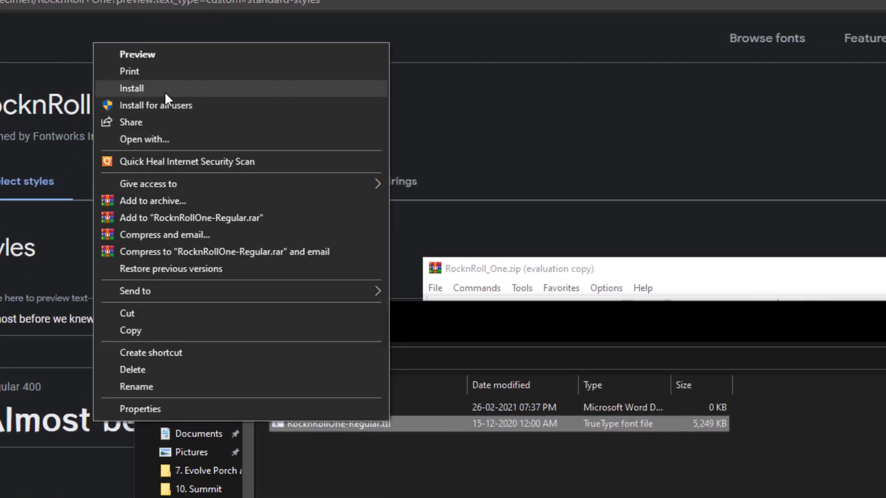
click(165, 91)
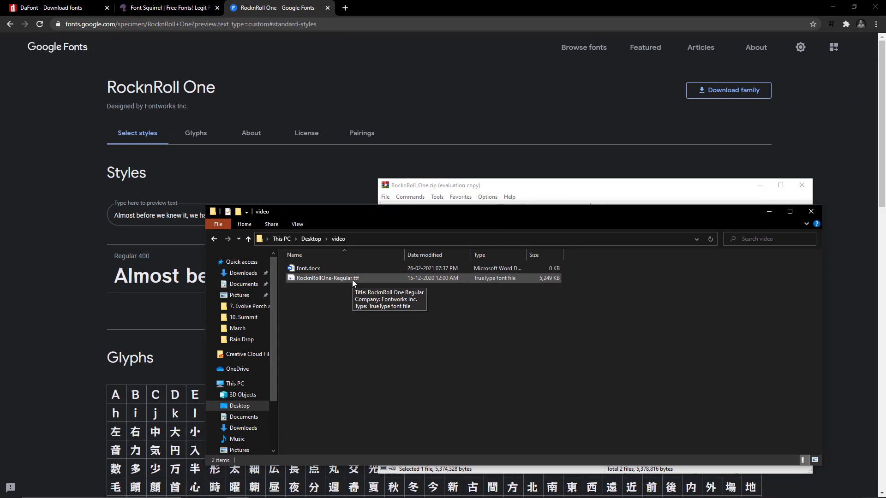
double_click(353, 279)
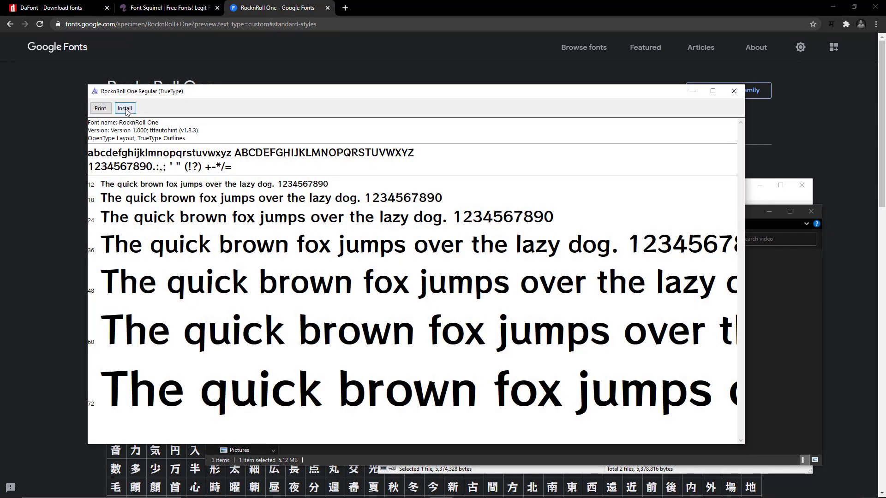
click(126, 109)
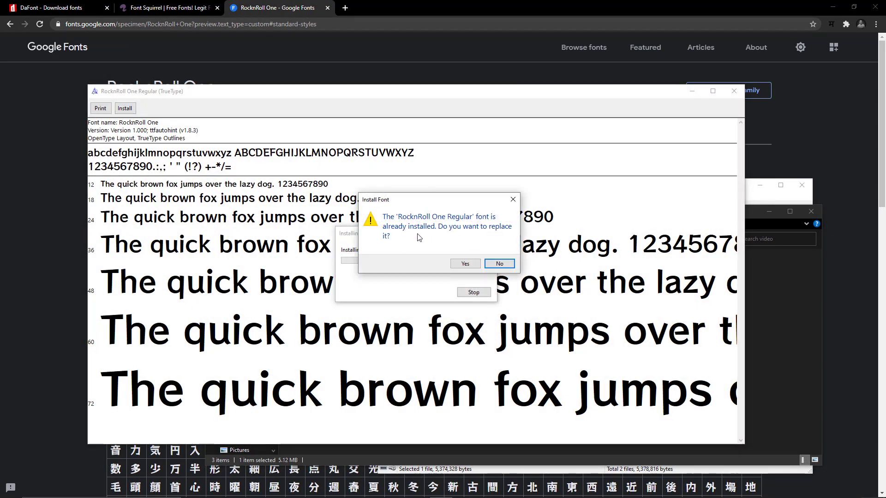
click(465, 265)
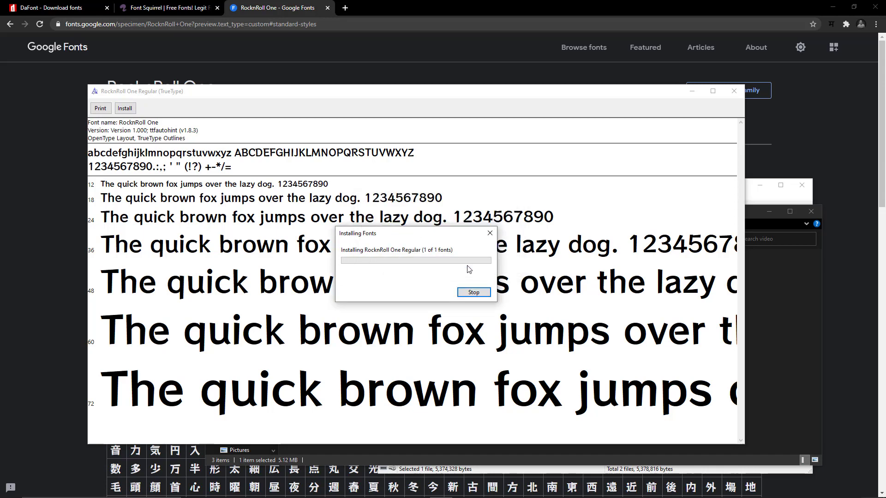
key(alt+F4)
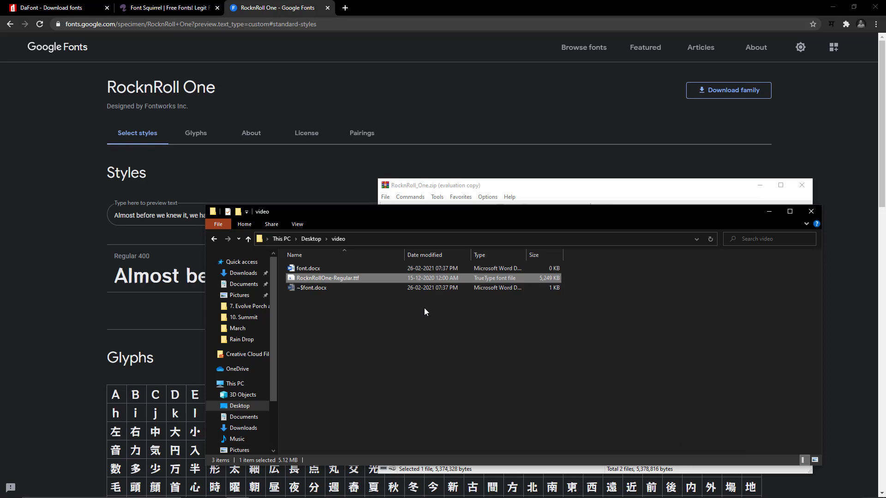
Step: Delete RocknRollOne-Regular.ttf from the video folder, close WinRAR and bring up Photoshop
click(396, 308)
click(362, 279)
key(Delete)
click(258, 488)
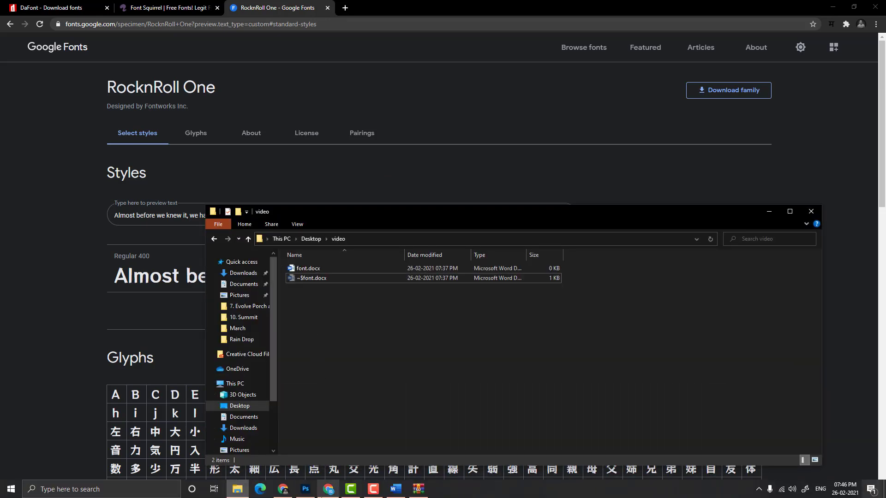
click(307, 495)
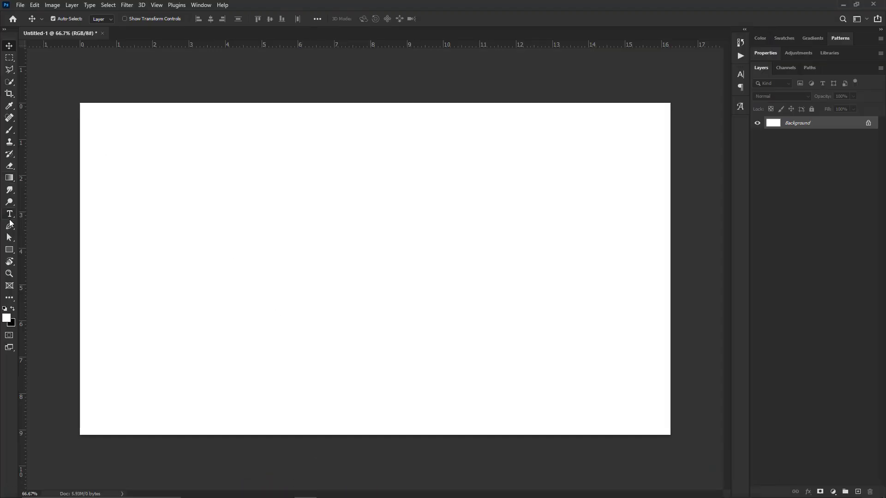
Step: Add a text layer in the RocknRoll One Regular font reading ARTFINA
key(t)
click(166, 221)
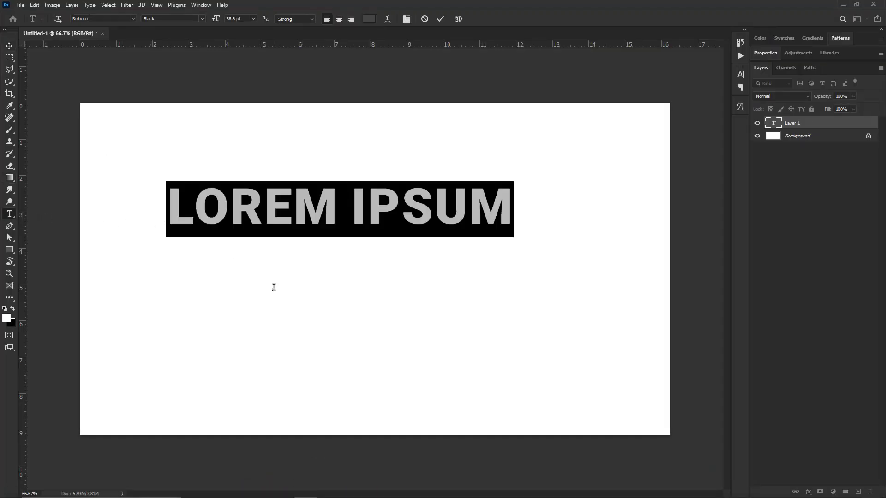
click(122, 18)
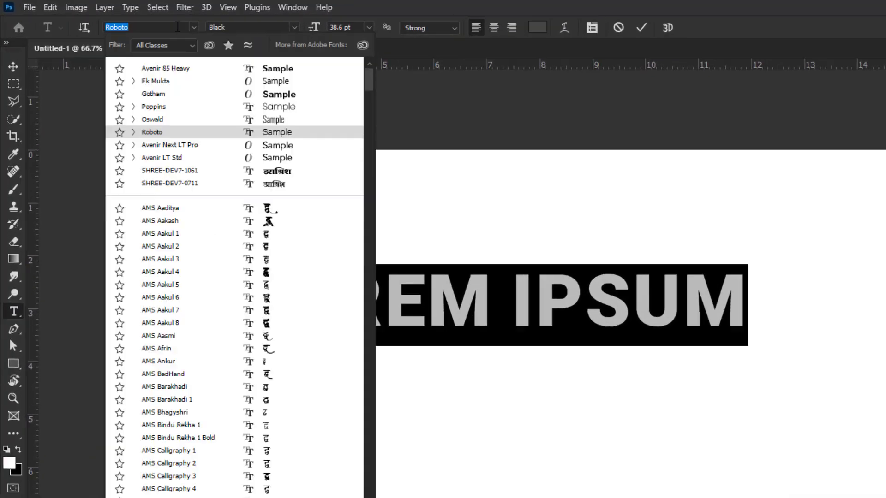
text(ro)
text(ck)
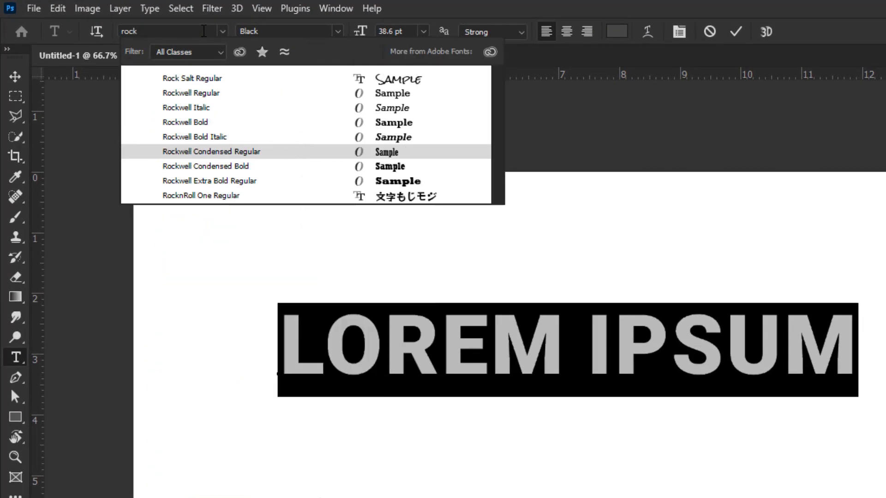
click(187, 197)
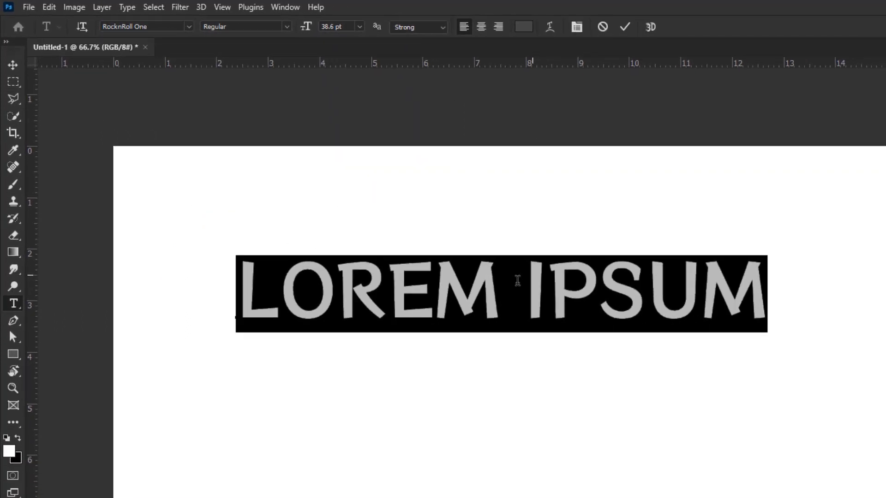
text(ARTFINA)
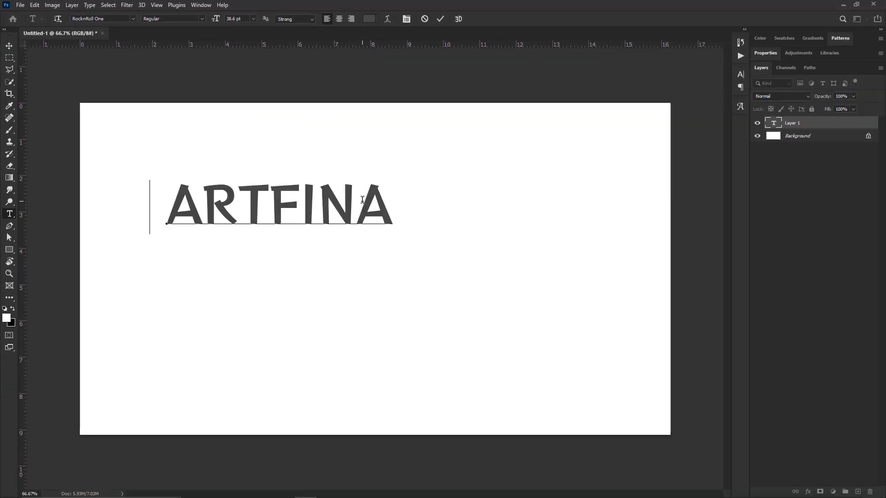
Step: Turn off All Caps so the text reads lowercase 'artfina', and commit it
key(ctrl+a)
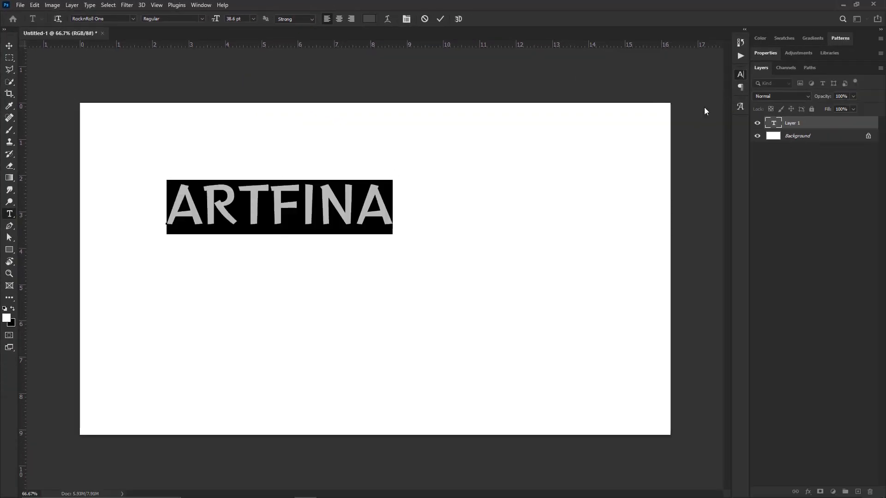
click(740, 74)
click(663, 138)
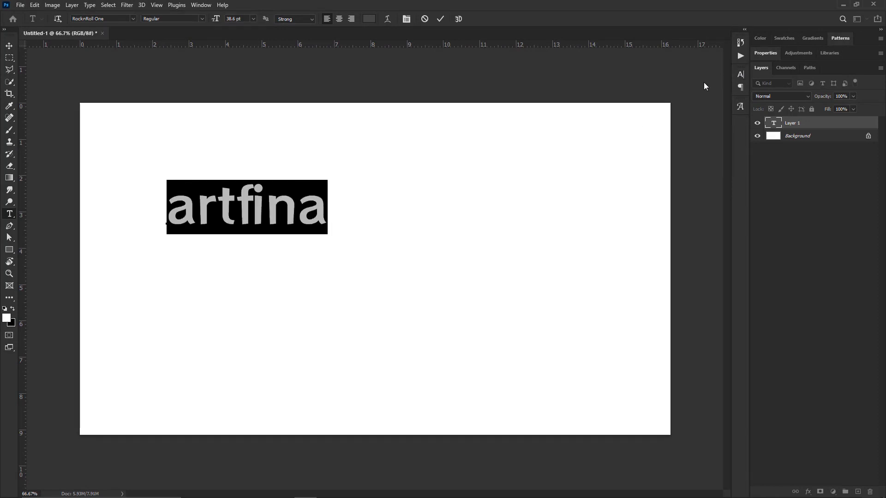
click(237, 203)
mouse_move(168, 208)
mouse_down()
mouse_move(368, 228)
mouse_move(395, 307)
mouse_up()
key(ctrl+Return)
Step: Enlarge the artfina text with Free Transform and move it to the canvas centre
key(ctrl+t)
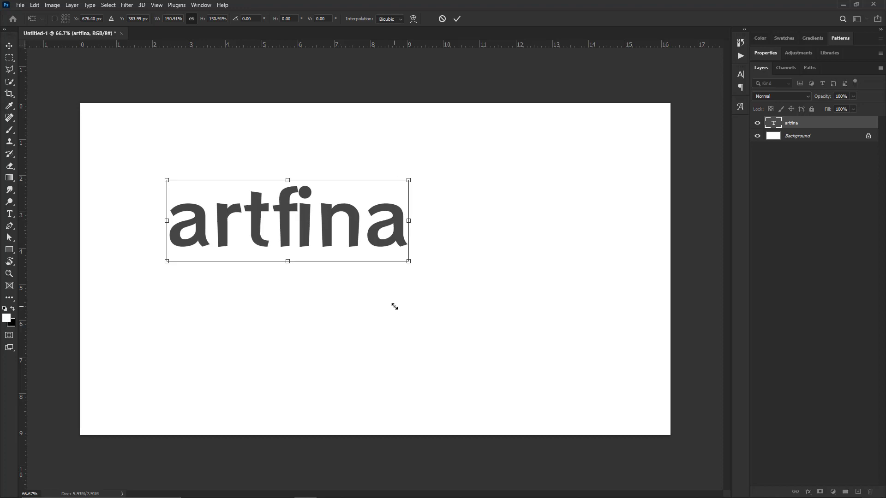
key(Return)
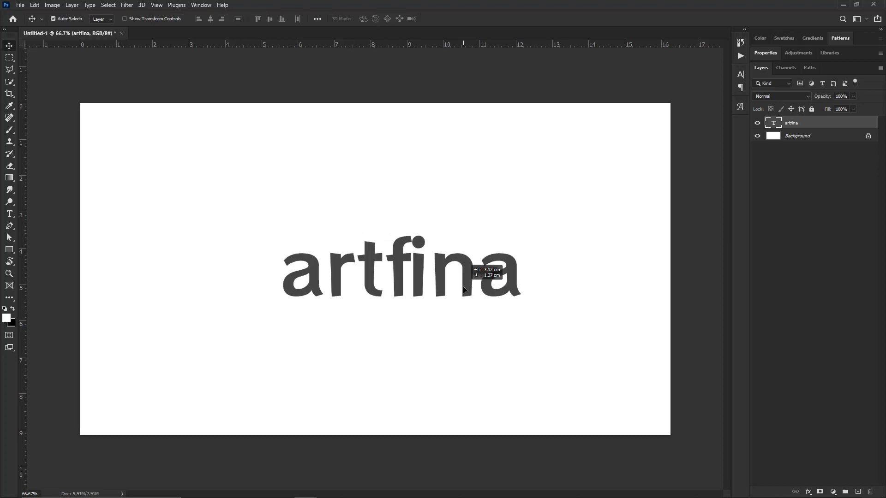
drag(350, 235, 455, 275)
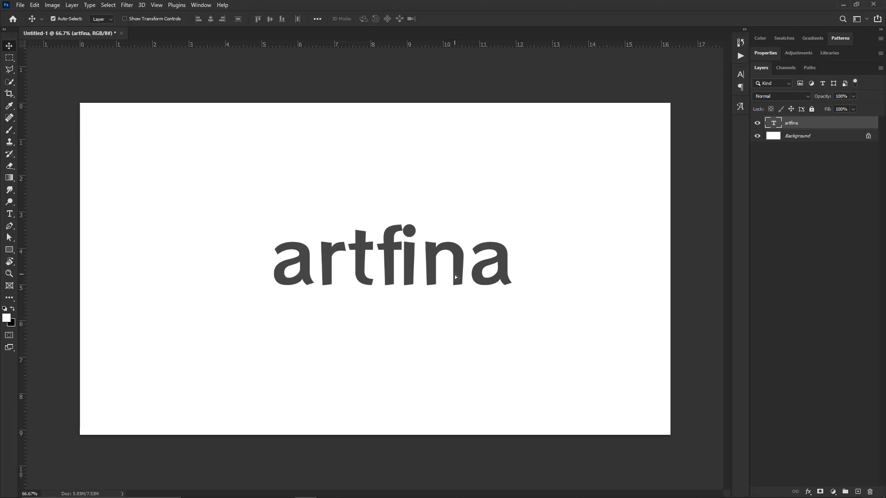
drag(422, 278, 407, 278)
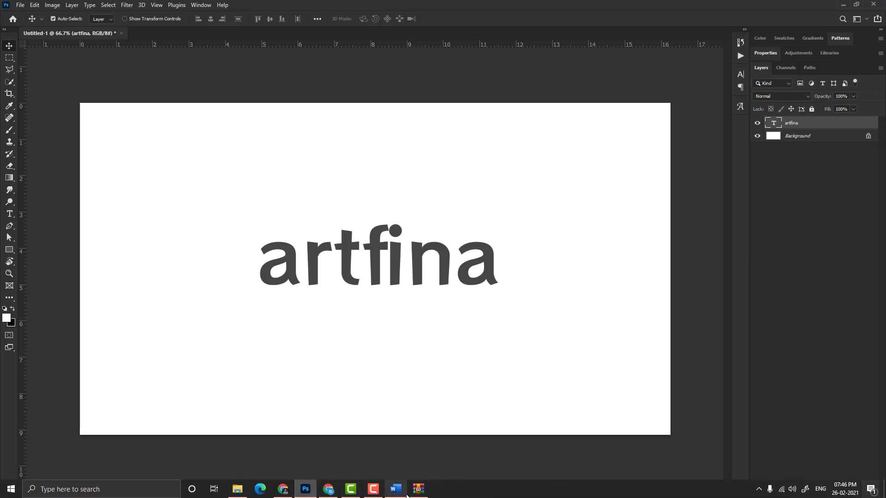
click(403, 491)
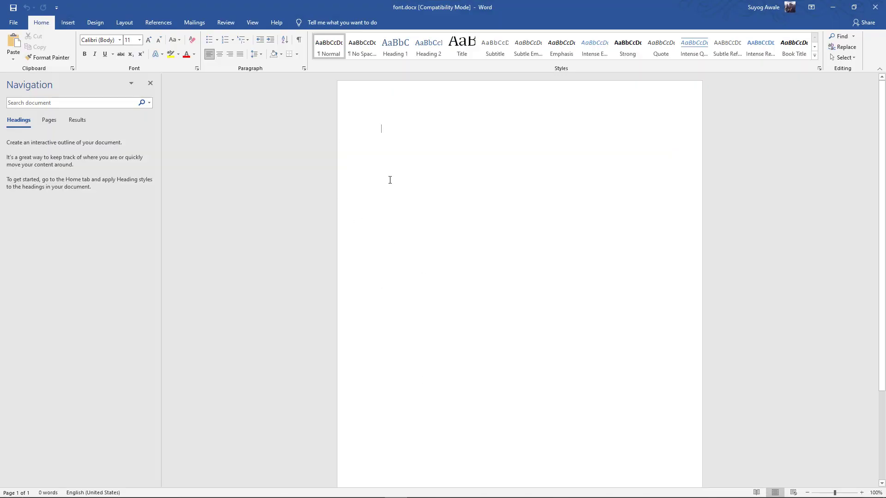
Step: Type 'artfina' in font.docx and set it to RocknRoll One at 90 pt
text(artfina)
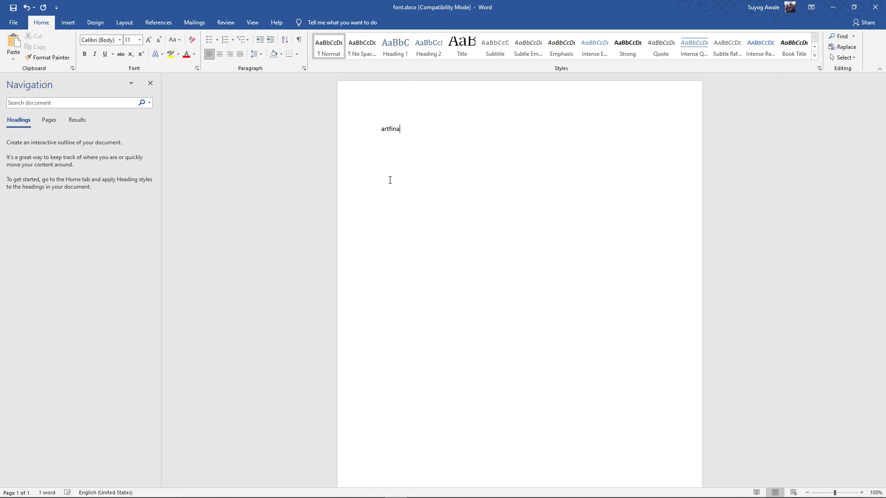
key(ctrl+a)
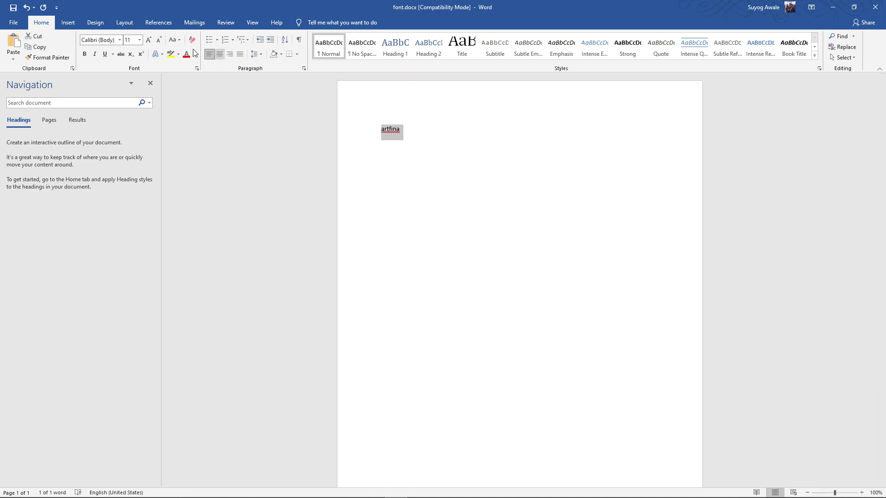
click(149, 40)
click(148, 39)
text(90)
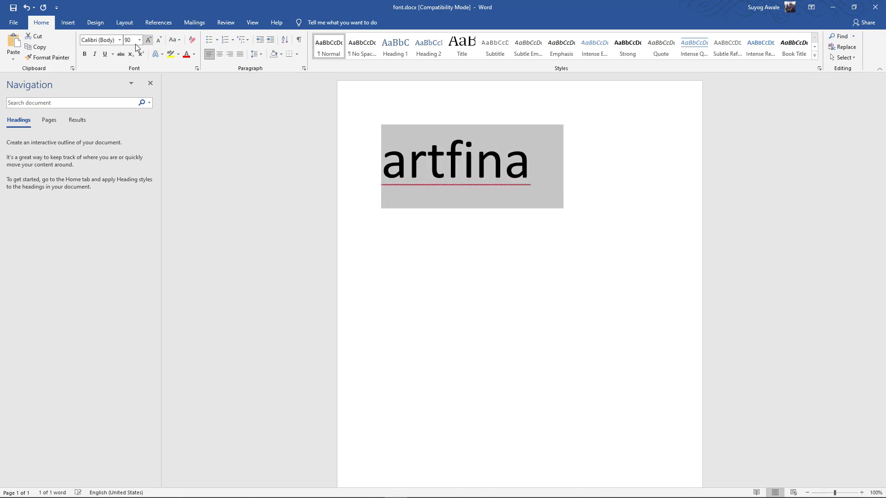
click(99, 40)
text(RocknRoll One)
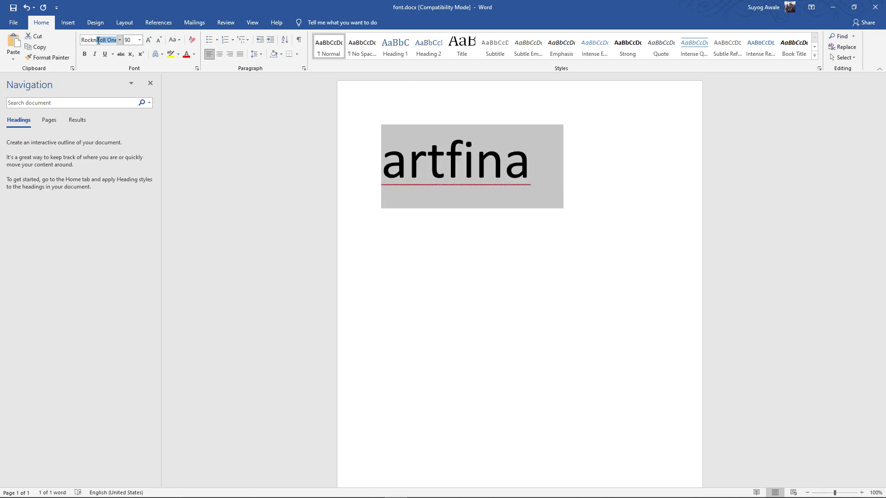
key(Return)
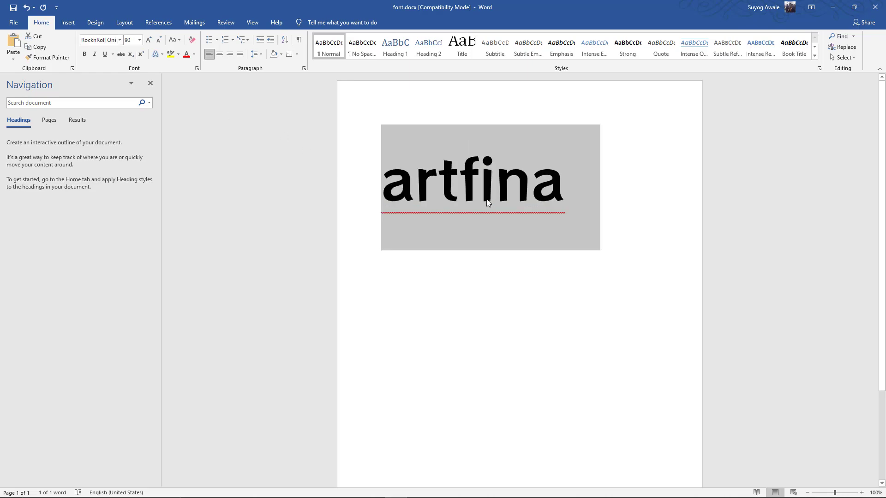
click(487, 203)
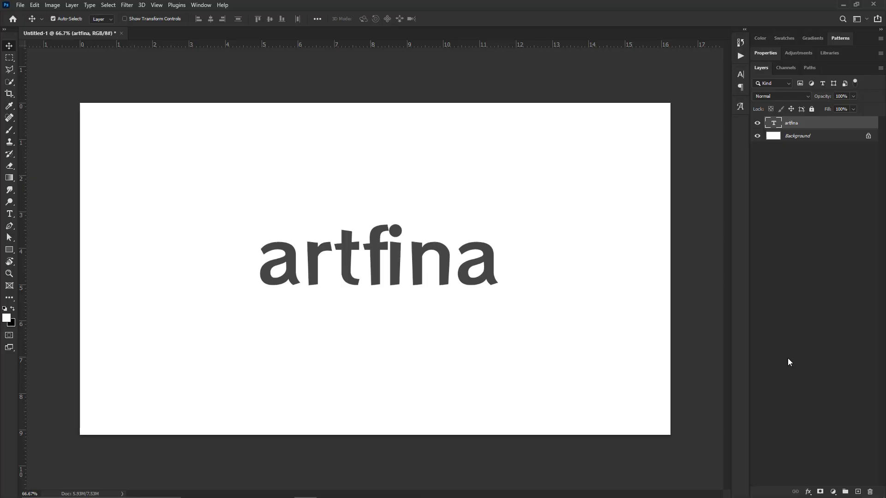